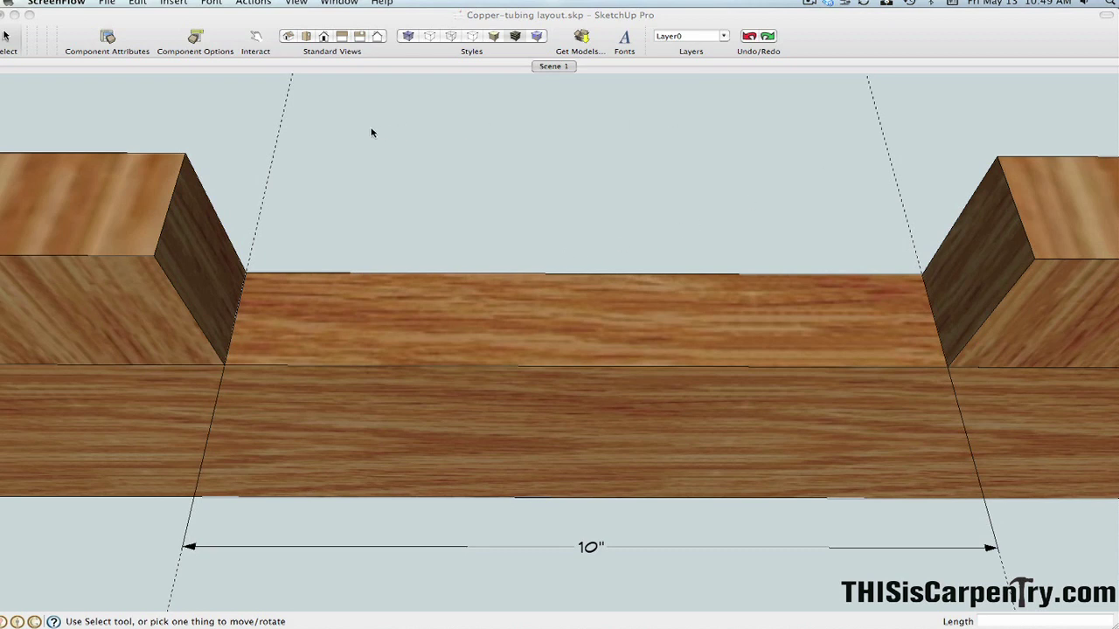
pyautogui.click(278, 129)
pyautogui.click(278, 128)
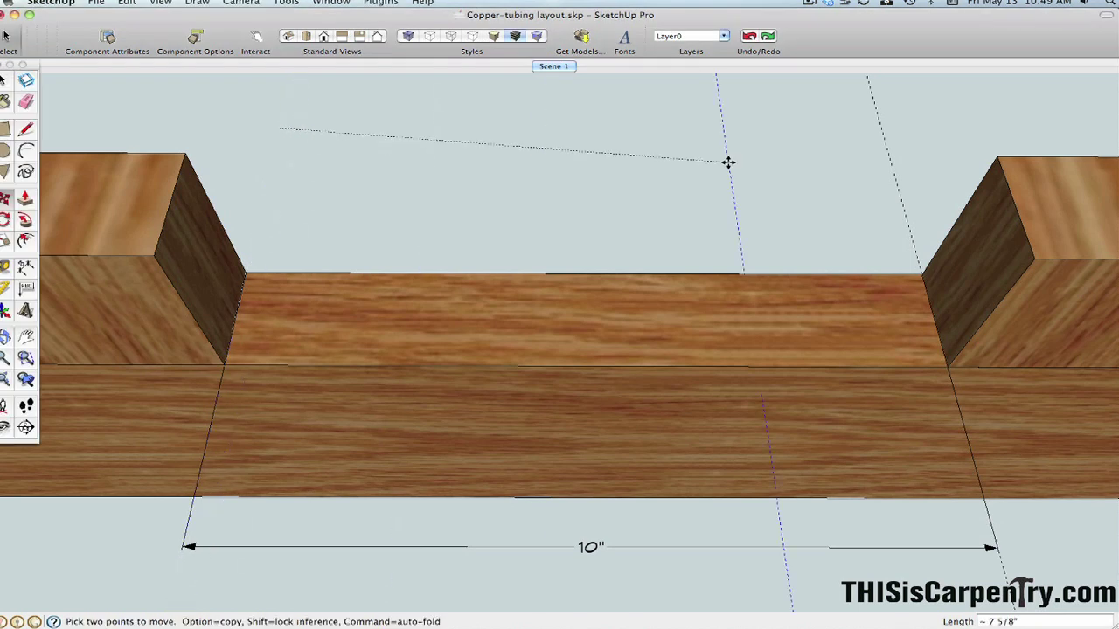
pyautogui.press('Escape')
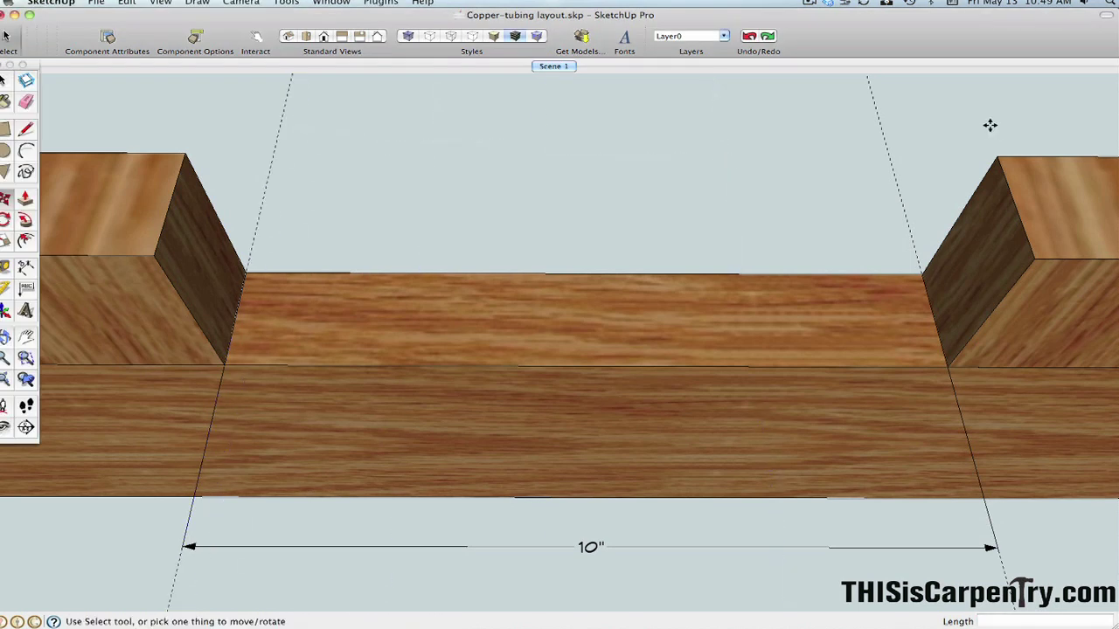
# Copy the guide line at the right-hand block's inner edge 1.25" inward along the red axis.
pyautogui.press('space')
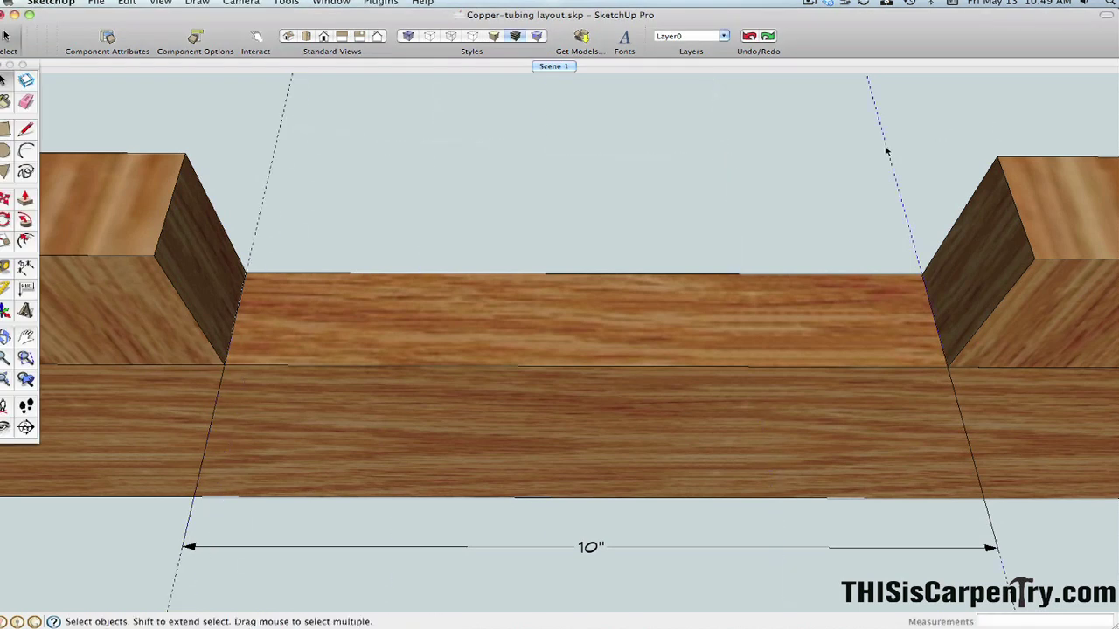
pyautogui.press('m')
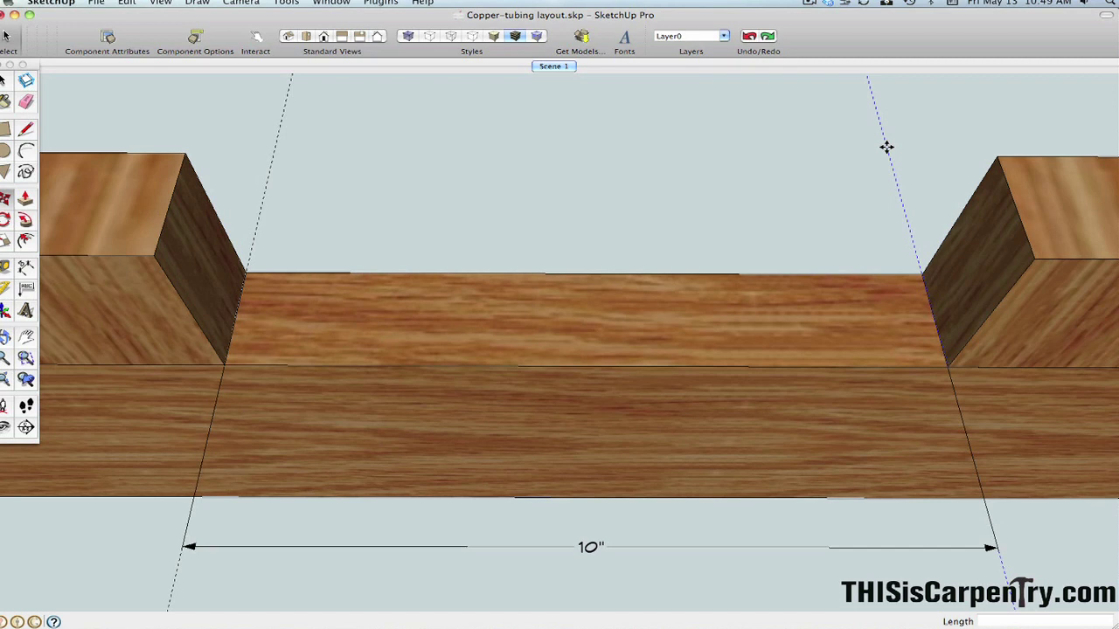
pyautogui.click(886, 147)
pyautogui.press('alt')
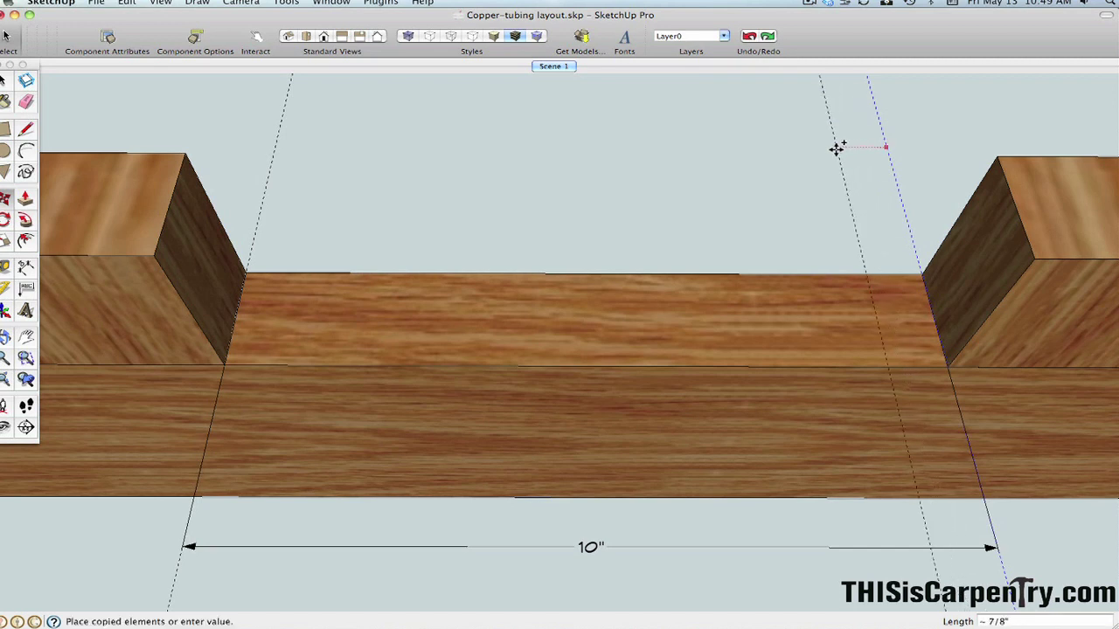
pyautogui.click(832, 150)
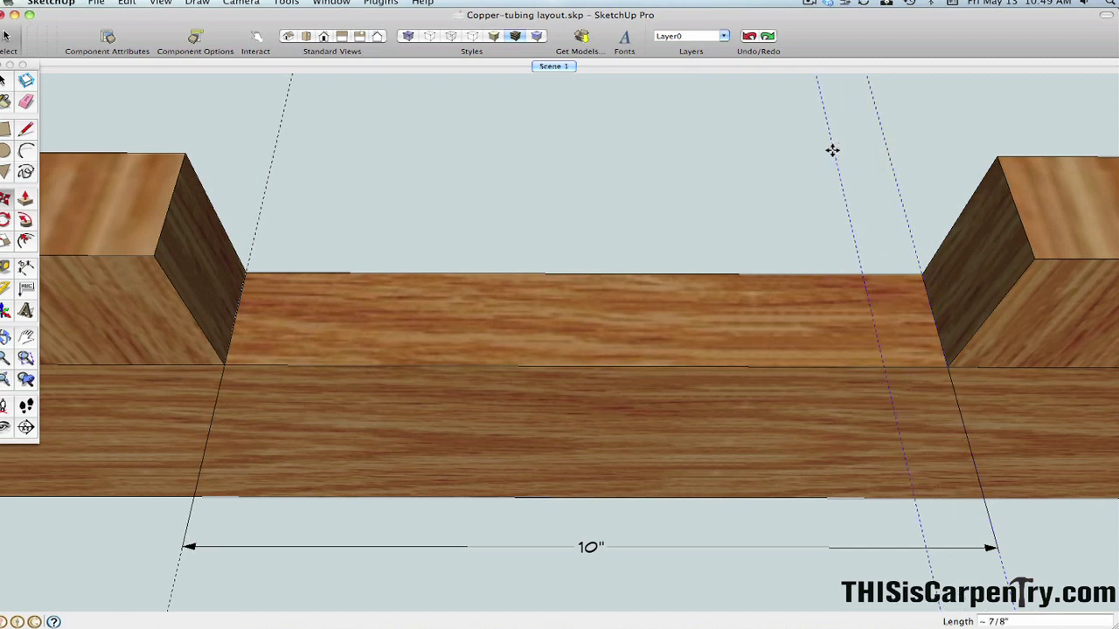
pyautogui.write('1')
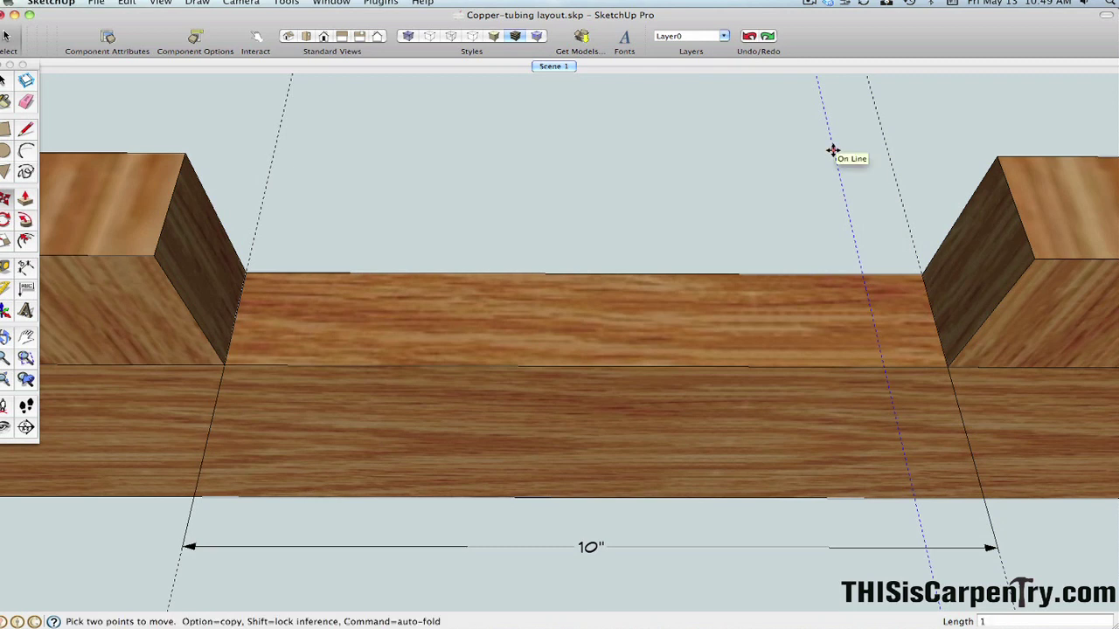
pyautogui.write('.25')
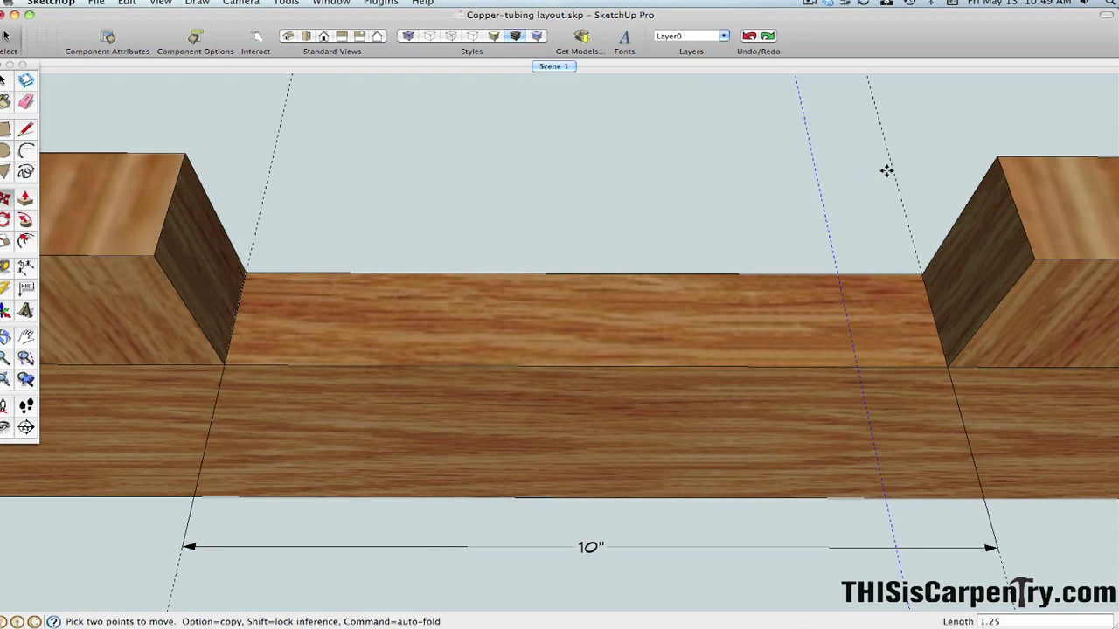
# Copy the guide line at the left-hand block's inner edge 1.25" inward along the red axis.
pyautogui.press('space')
pyautogui.click(268, 181)
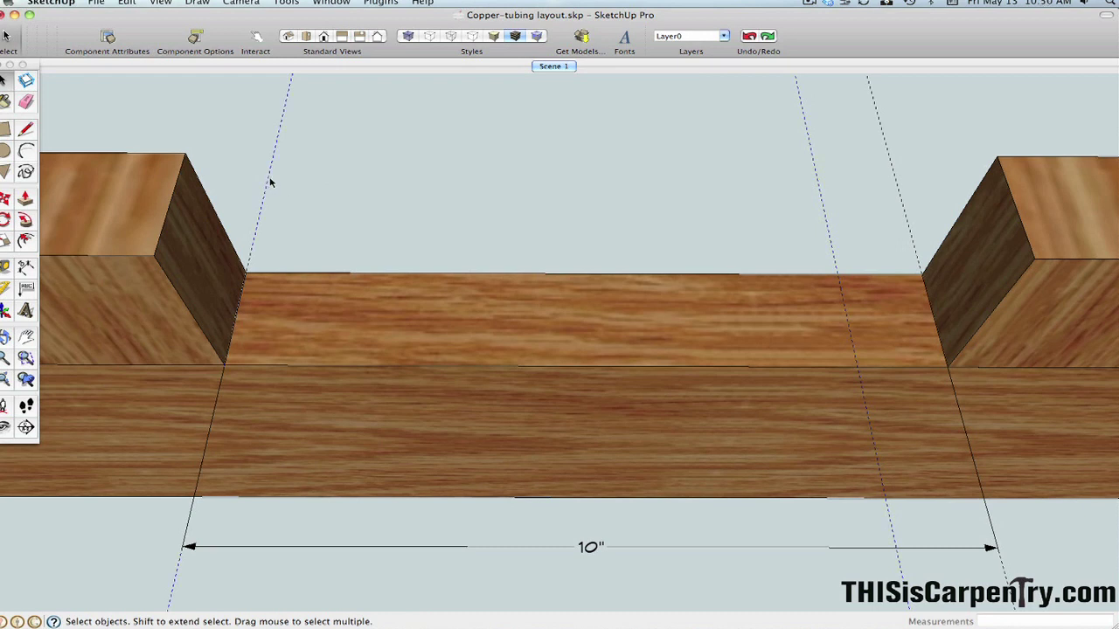
pyautogui.press('m')
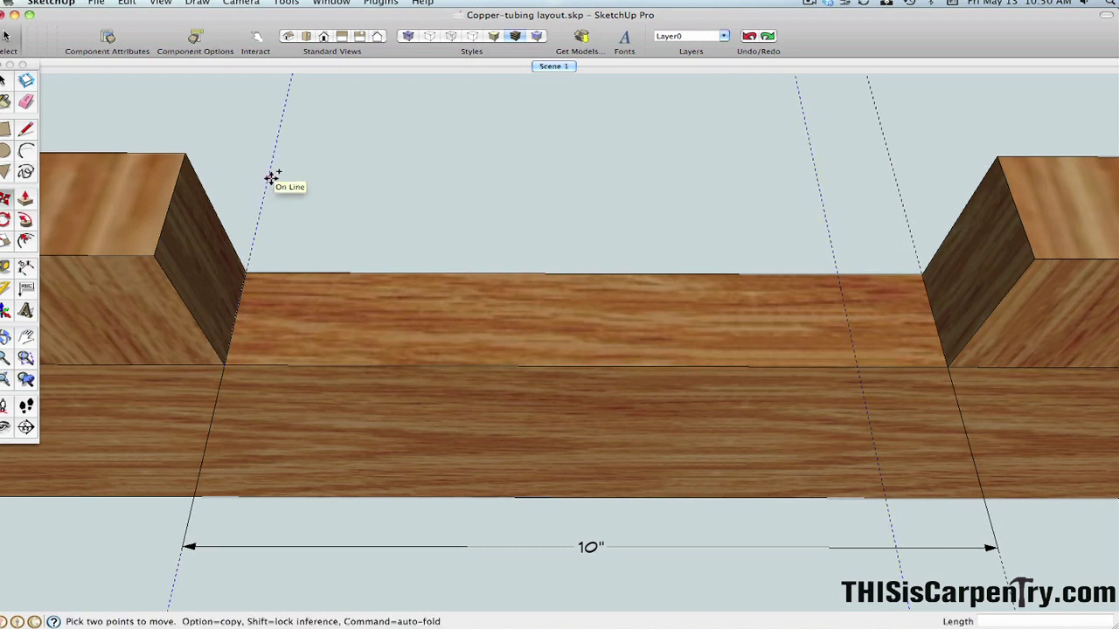
pyautogui.click(269, 178)
pyautogui.press('alt')
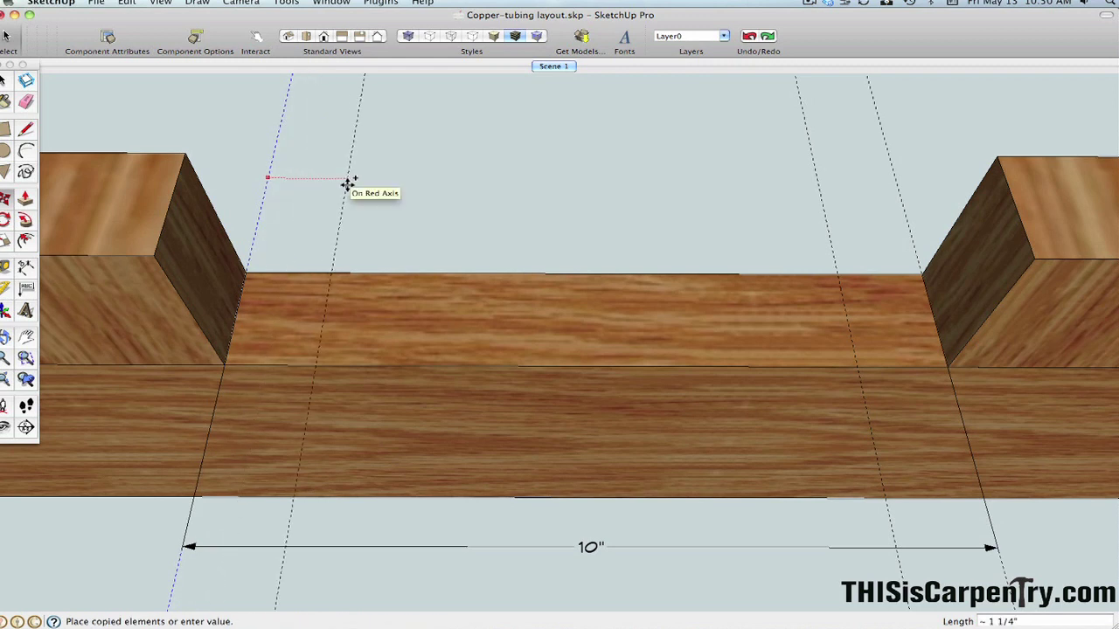
pyautogui.click(347, 183)
pyautogui.write('1')
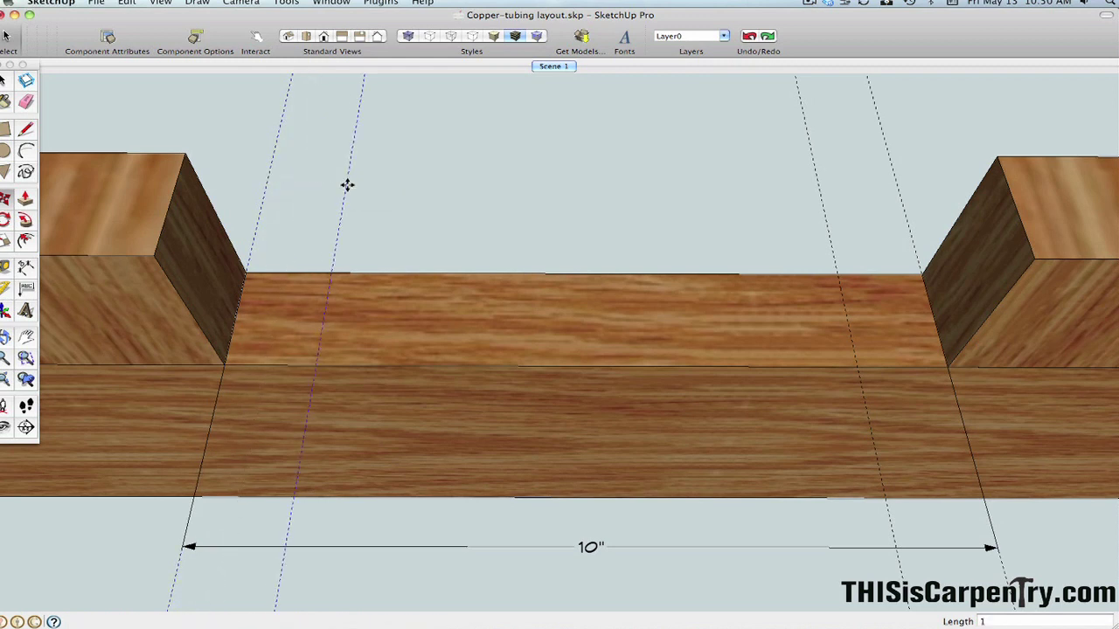
pyautogui.write('.25')
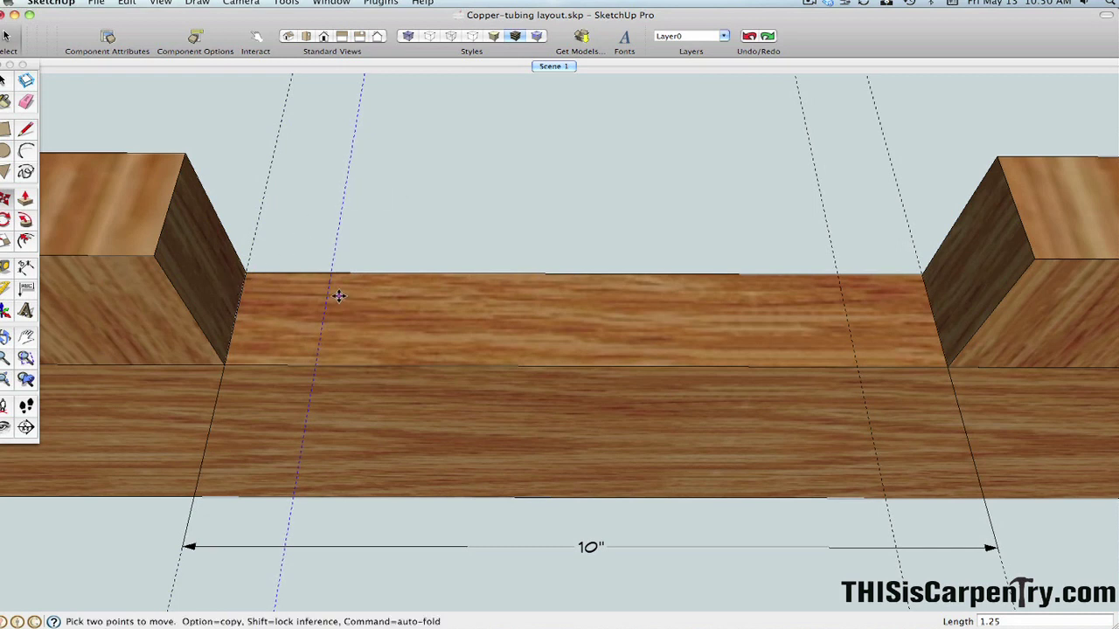
# Dimension the distance between the two inner guides along the board's front edge, placing the dimension just below that edge.
pyautogui.press('space')
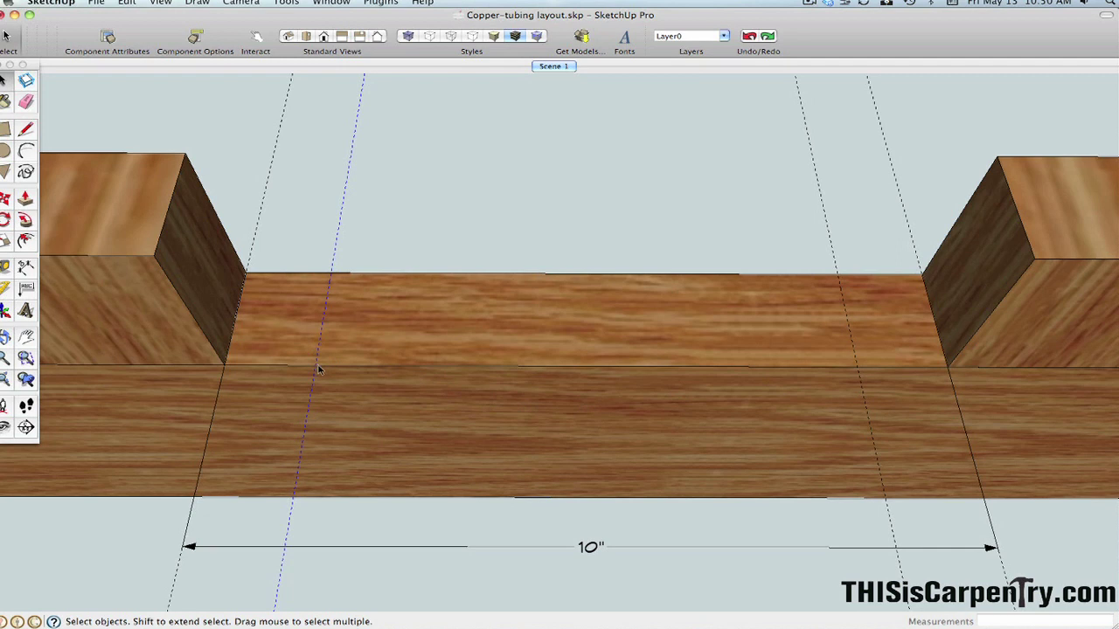
pyautogui.press('d')
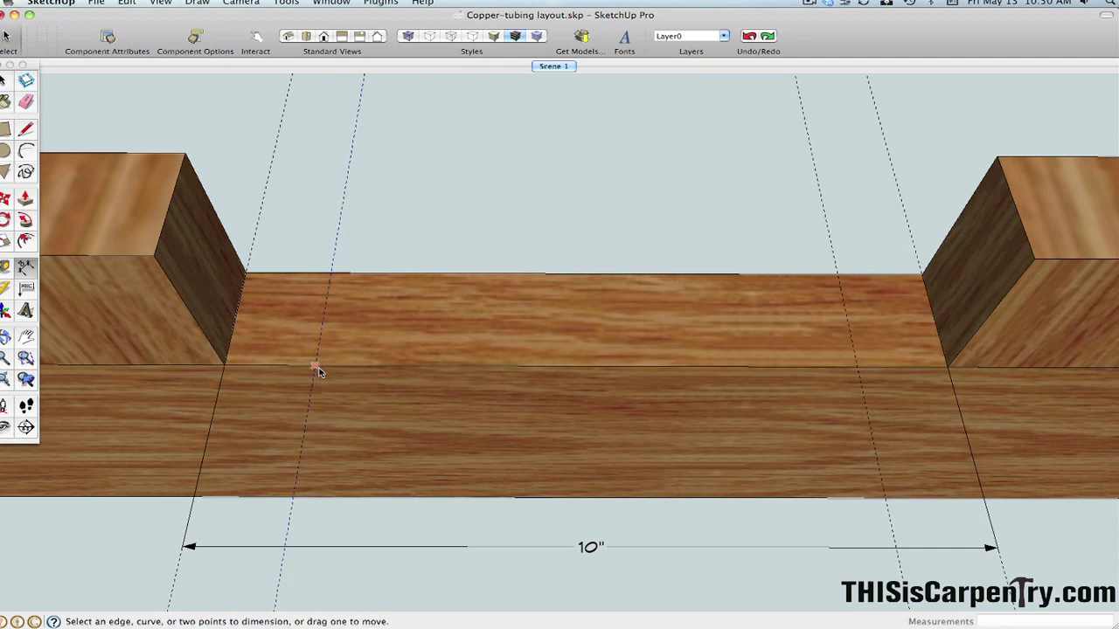
pyautogui.click(315, 365)
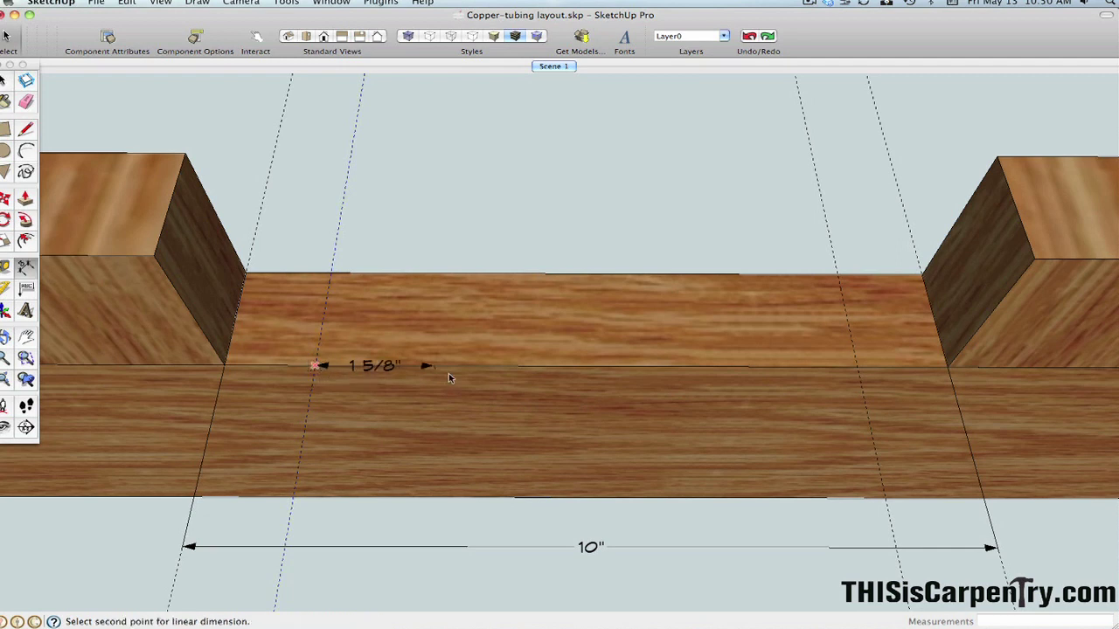
pyautogui.click(857, 368)
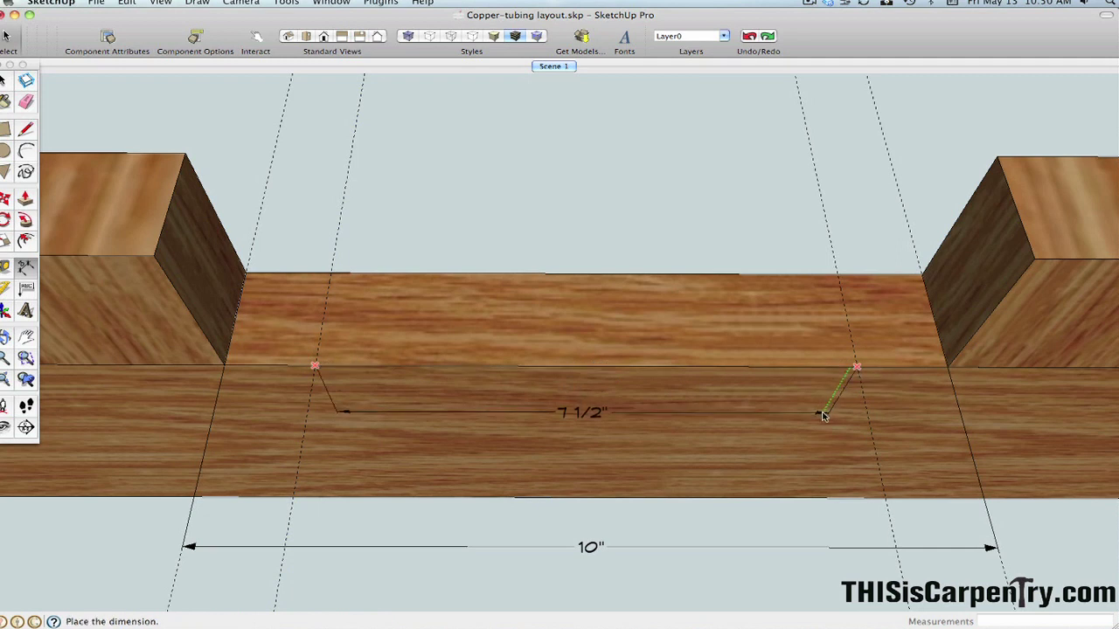
pyautogui.click(822, 420)
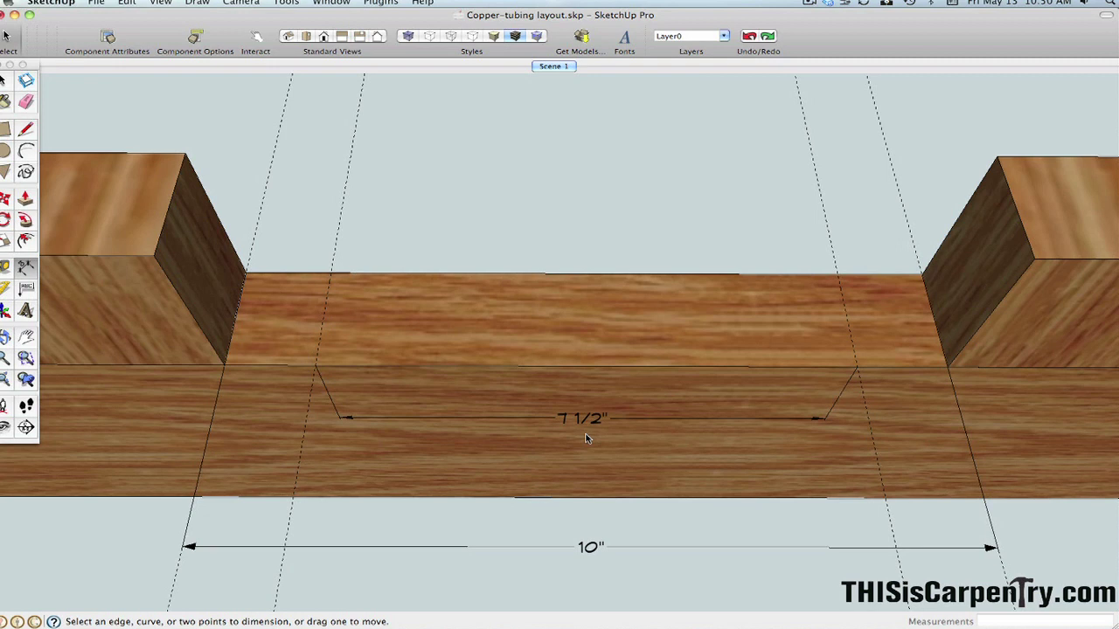
# Copy the right inner guide onto the left inner guide and divide the span into 6 equal spaces with /6.
pyautogui.press('space')
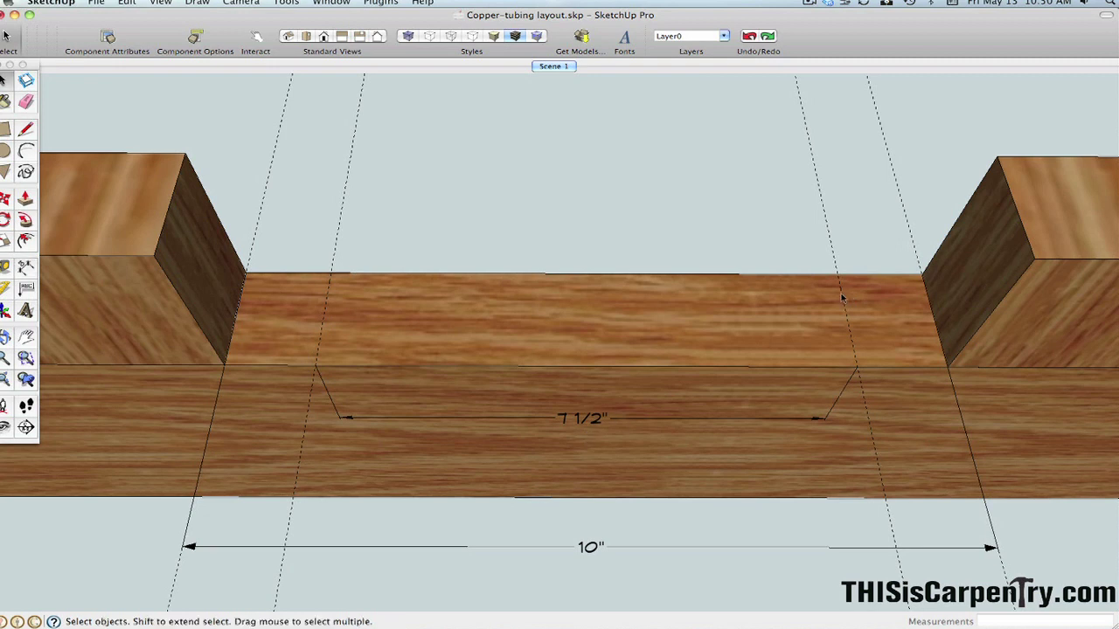
pyautogui.click(834, 261)
pyautogui.press('m')
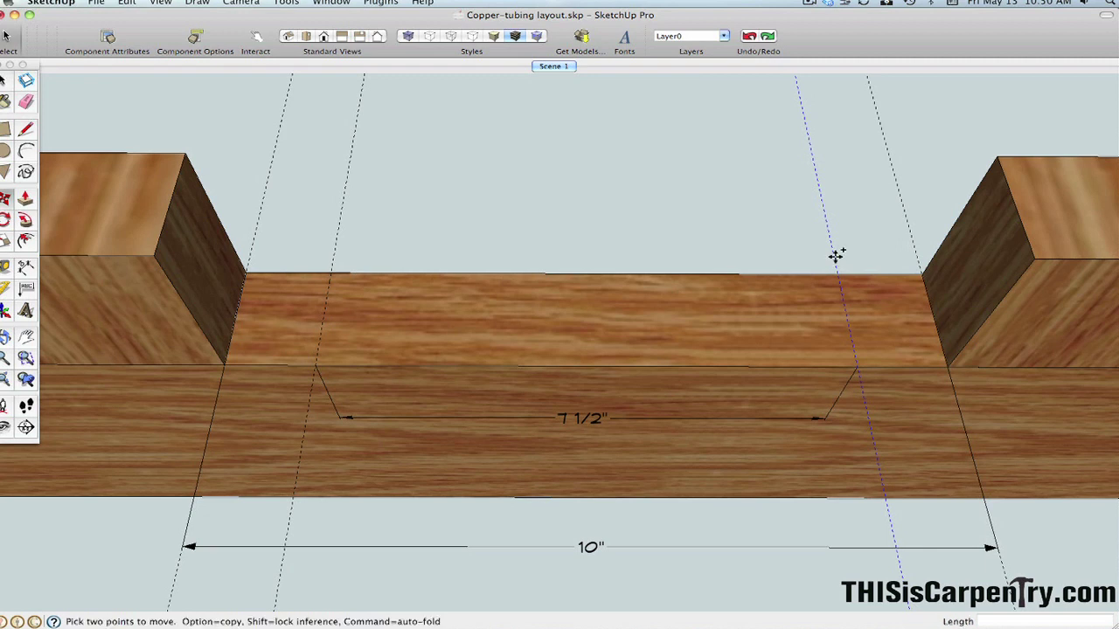
pyautogui.click(834, 256)
pyautogui.press('alt')
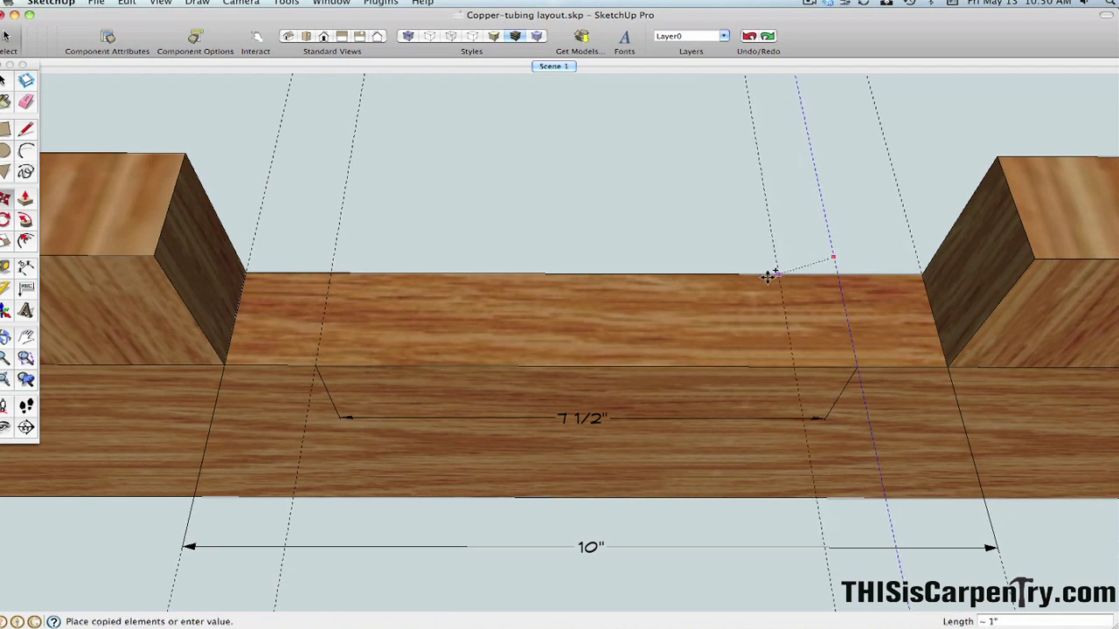
pyautogui.click(336, 254)
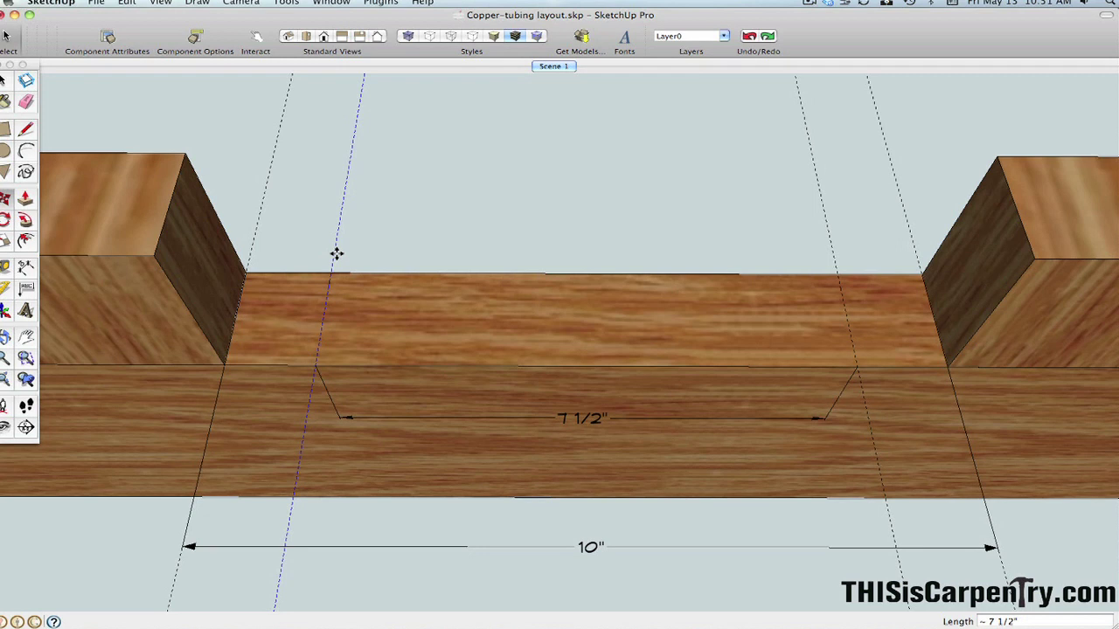
pyautogui.write('/')
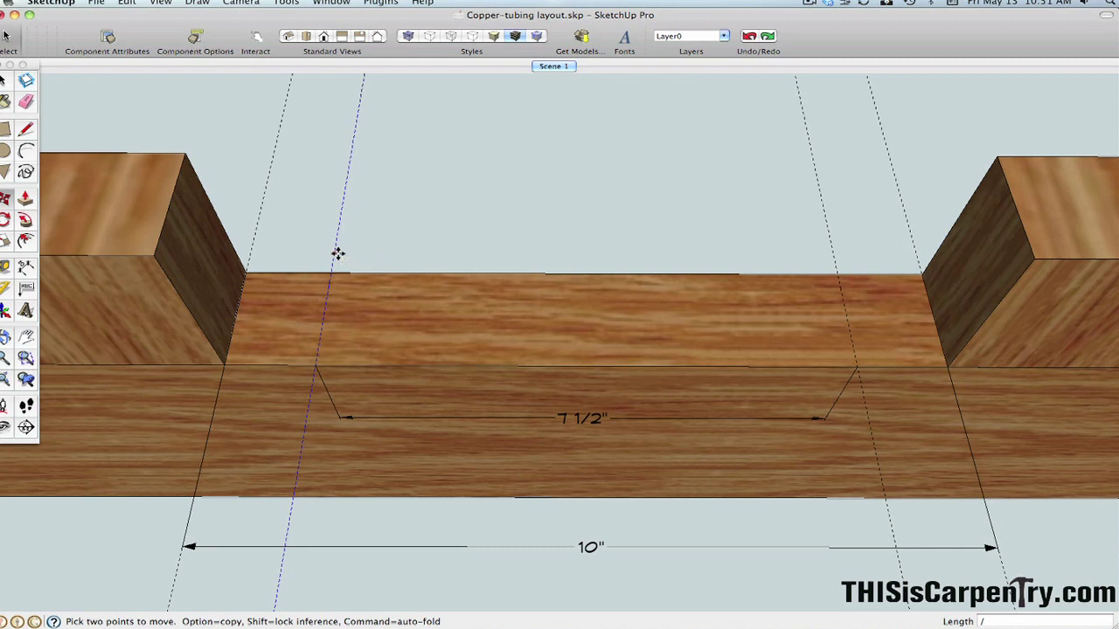
pyautogui.write('6')
pyautogui.press('Return')
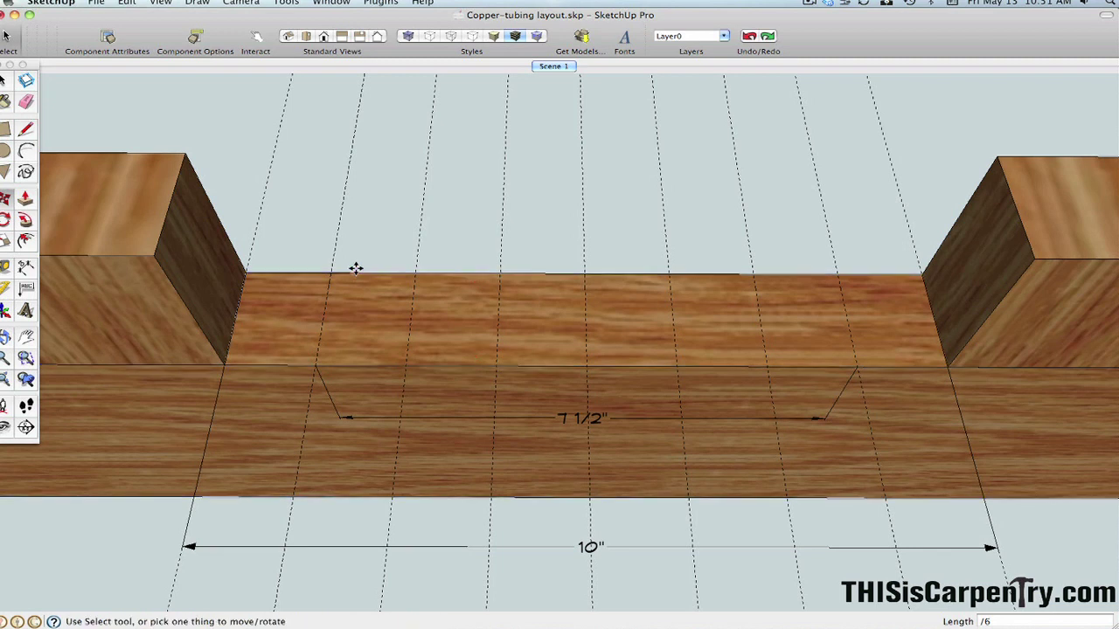
# Dimension the spacing between the two leftmost inner guides and between the middle guide and its right neighbour along the board's front edge.
pyautogui.press('d')
pyautogui.click(406, 366)
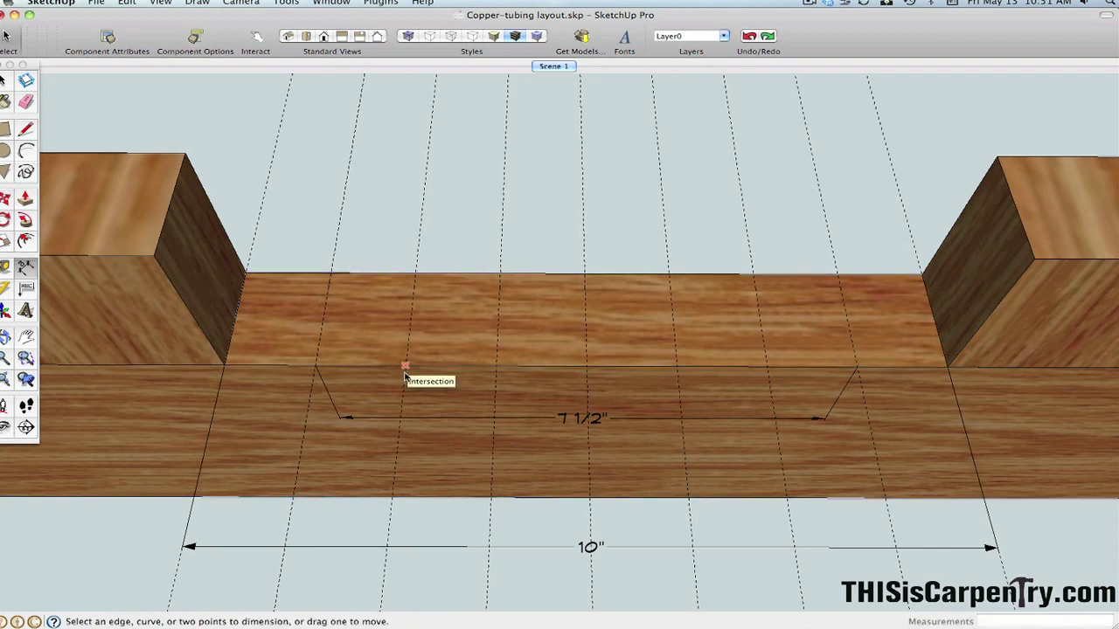
pyautogui.click(316, 368)
pyautogui.click(340, 374)
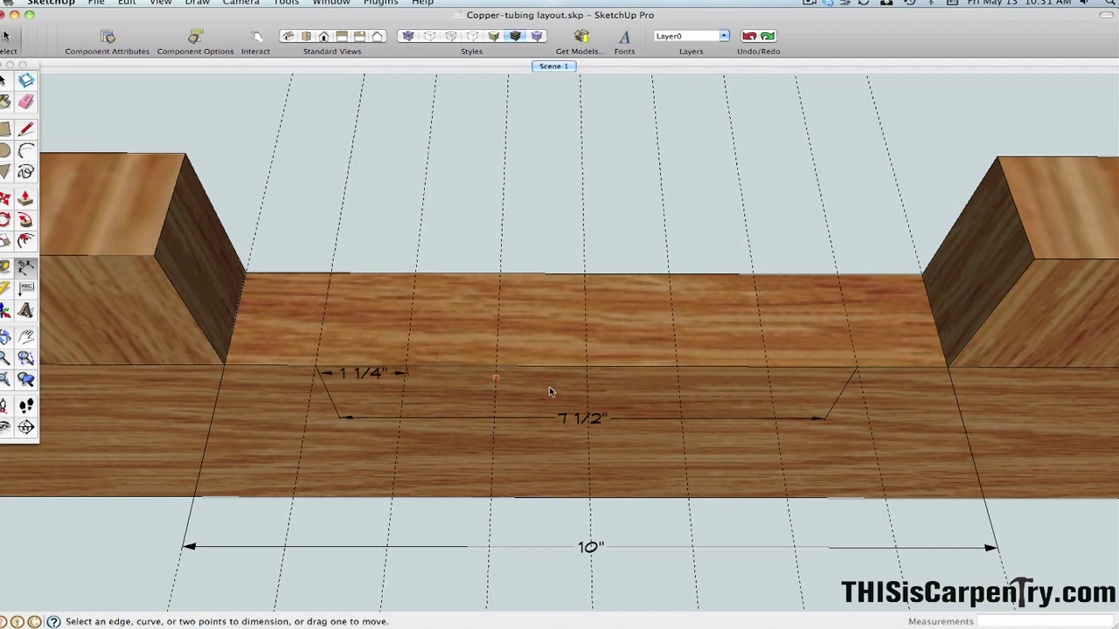
pyautogui.click(585, 365)
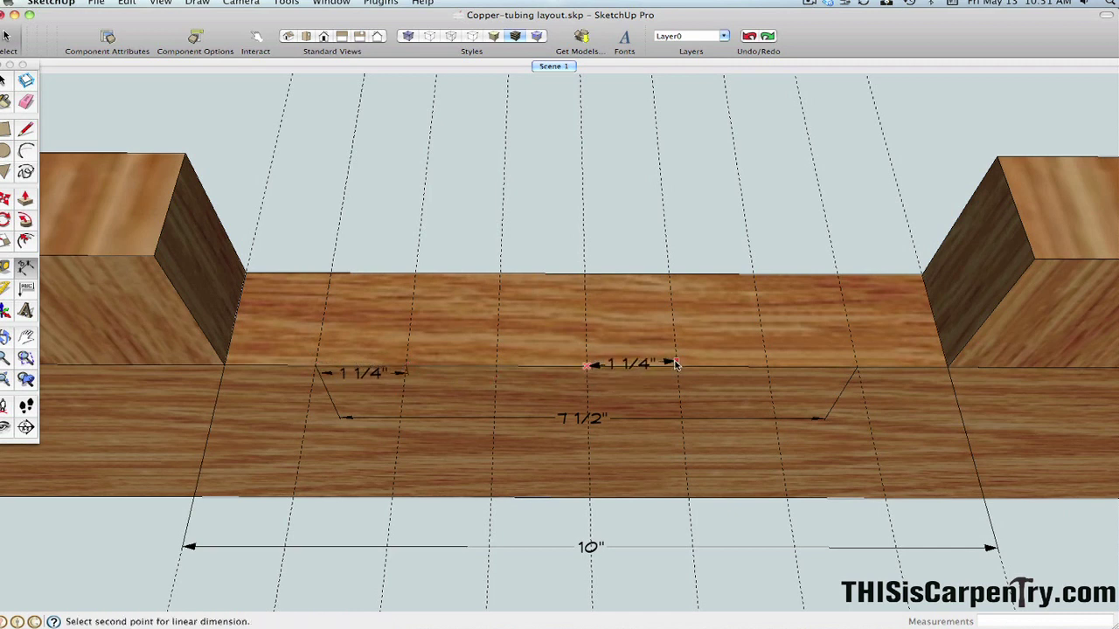
pyautogui.click(675, 367)
pyautogui.click(671, 382)
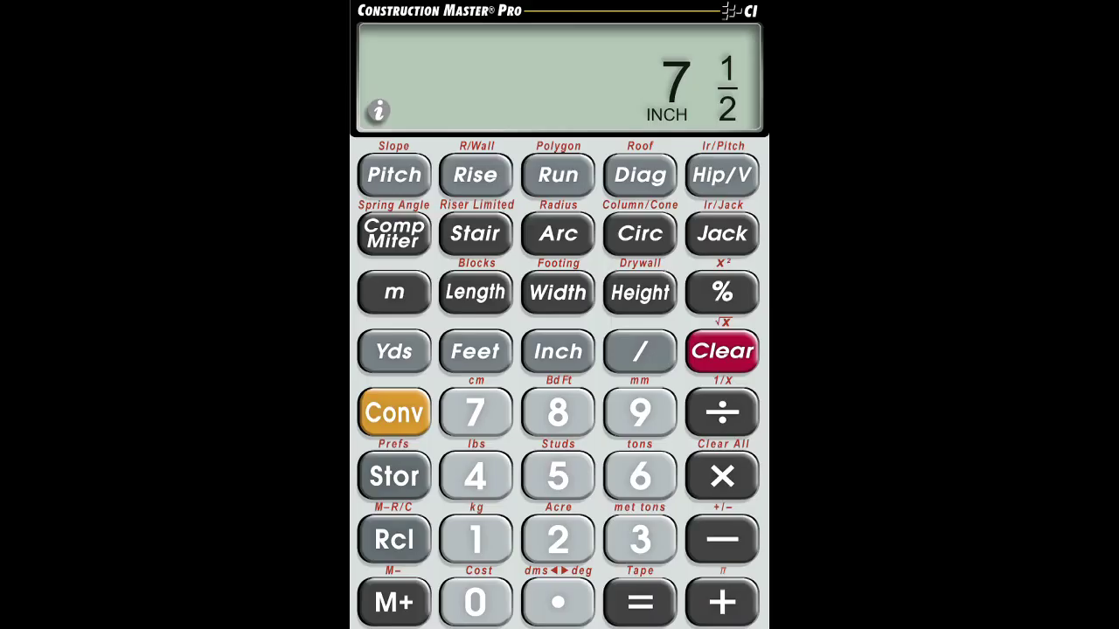
# In the Construction Master Pro calculator, divide 7 1/2 inches by 6 and add the resulting spacing cumulatively up to 7 1/2 inches.
pyautogui.press('6')
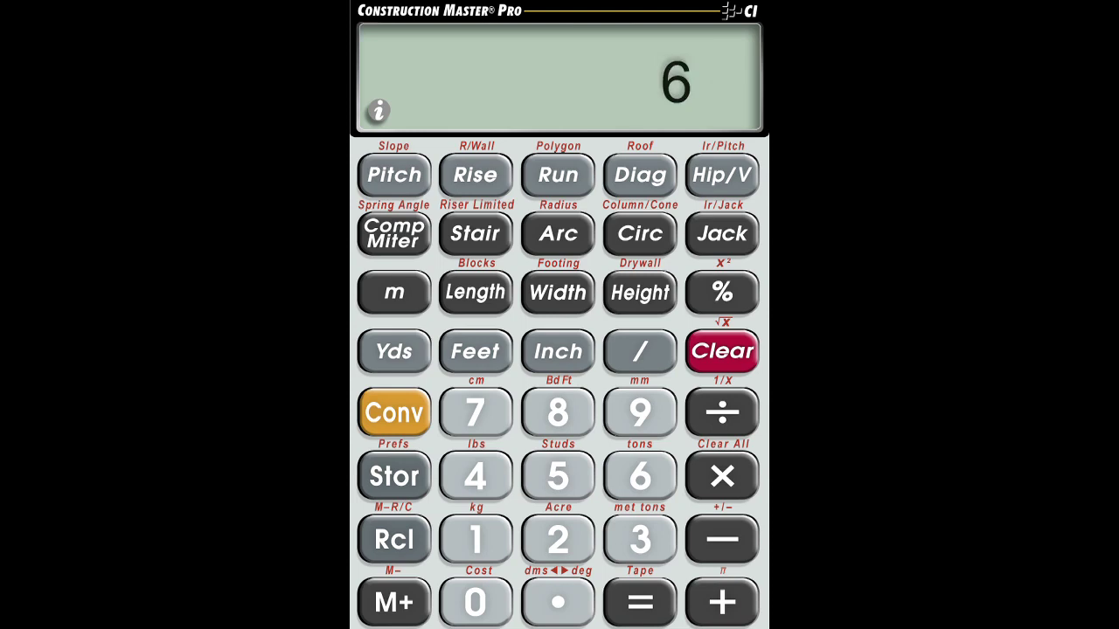
pyautogui.press('=')
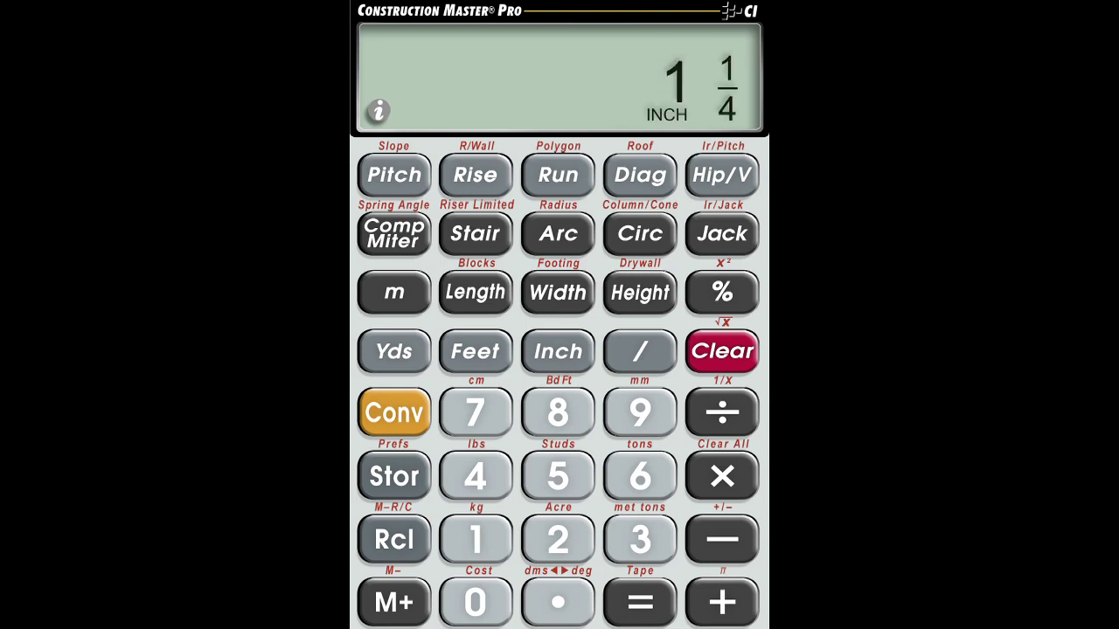
pyautogui.click(722, 601)
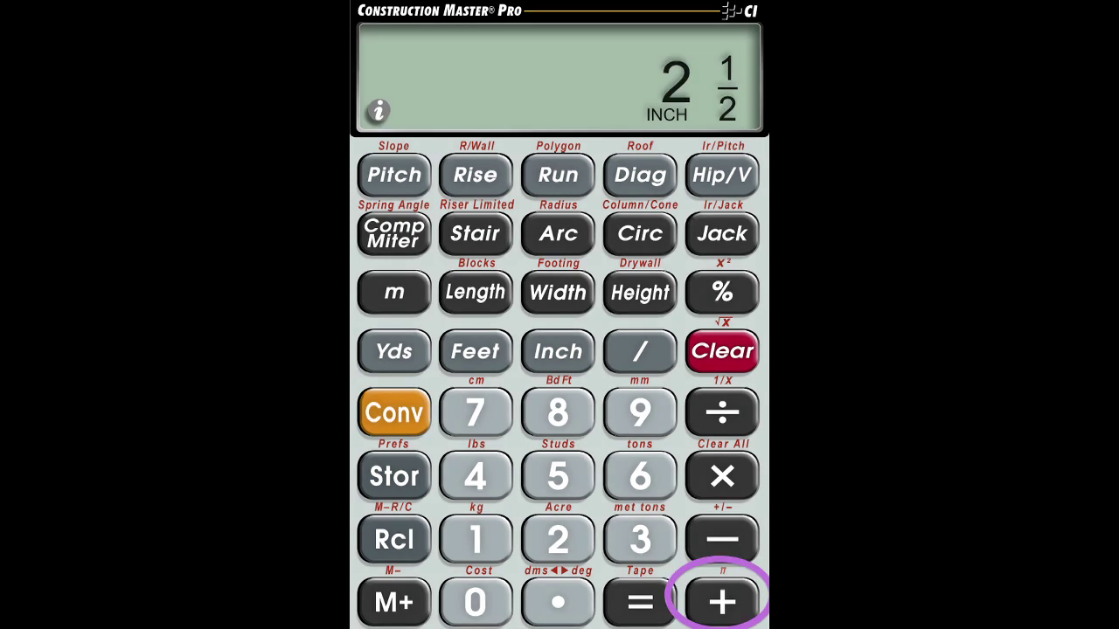
pyautogui.click(640, 601)
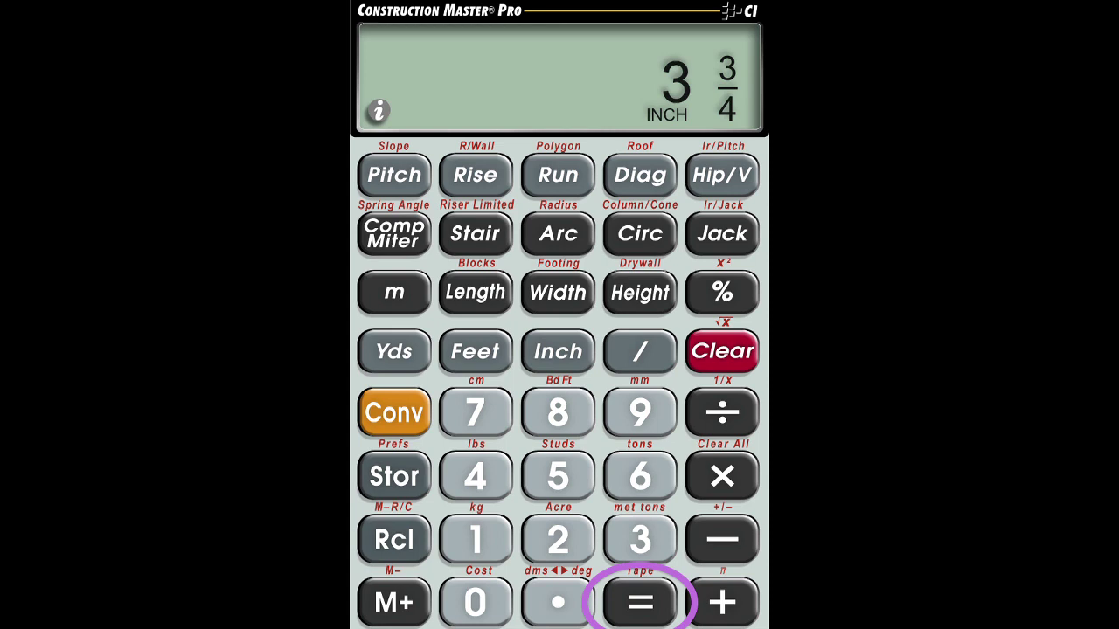
pyautogui.click(639, 602)
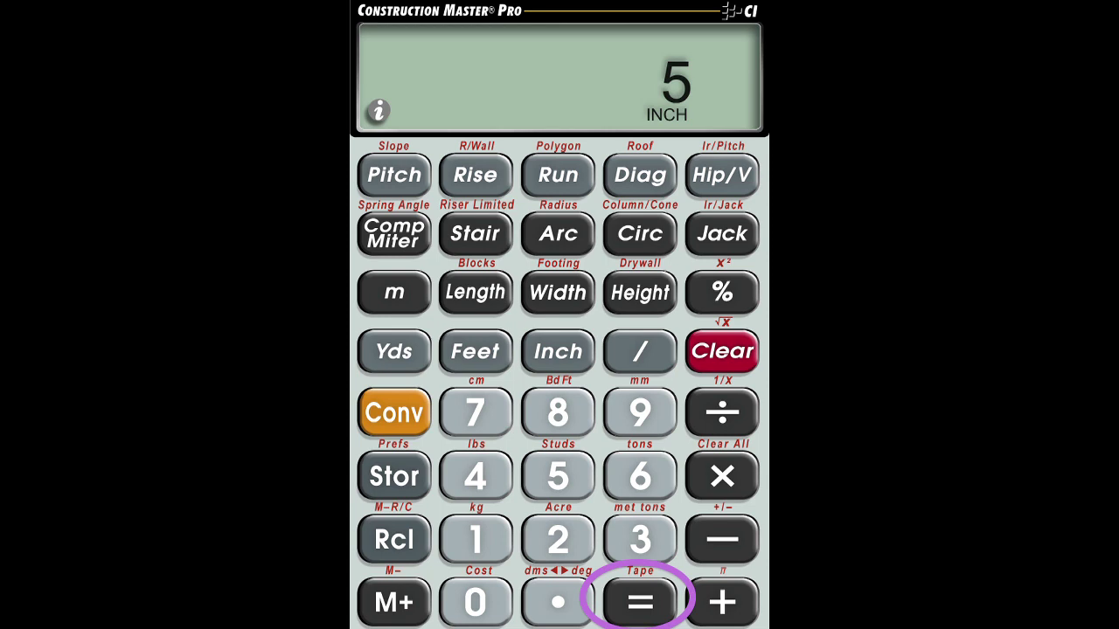
pyautogui.click(640, 601)
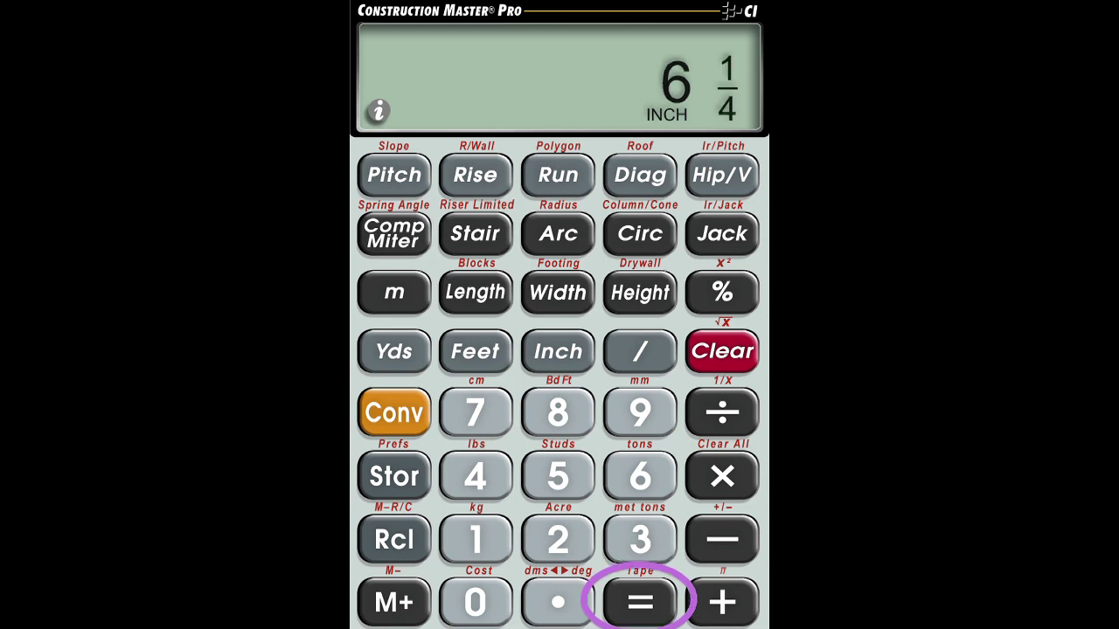
pyautogui.click(640, 602)
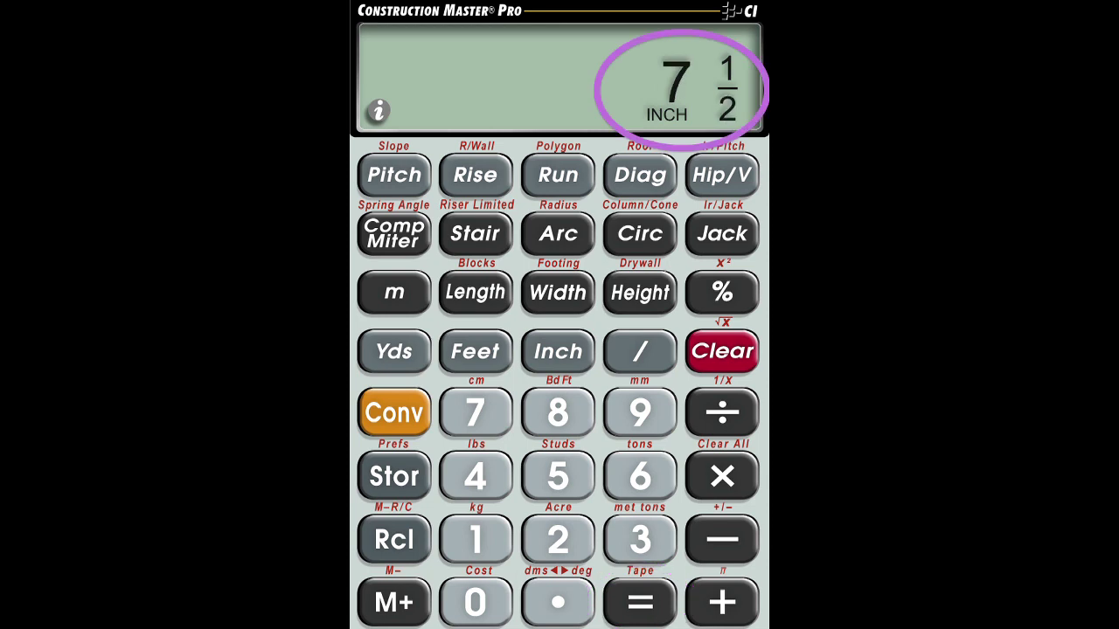